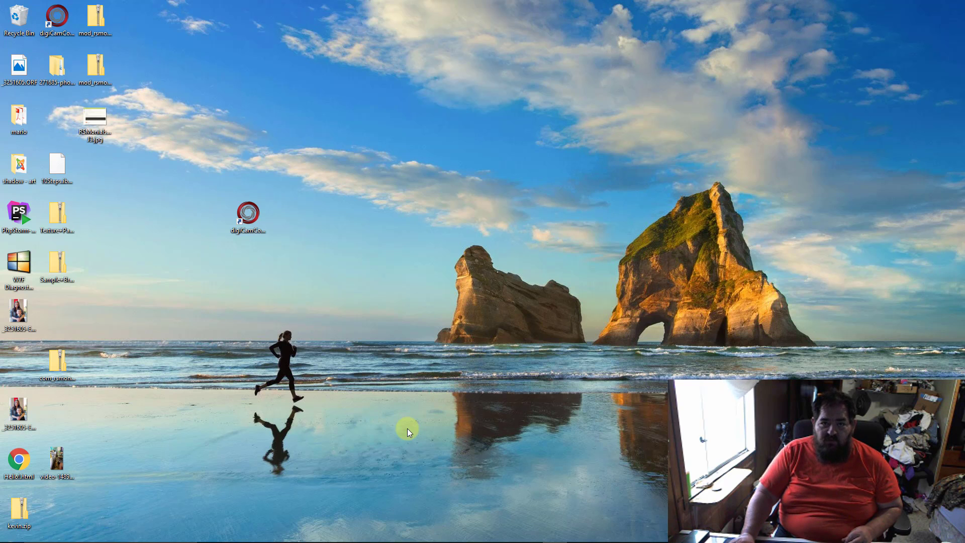
- Go from the Nikon D3100/D3200 forum topics to the digiCamControl home page and scroll to Product Screenshots
mouse_move(387, 539)
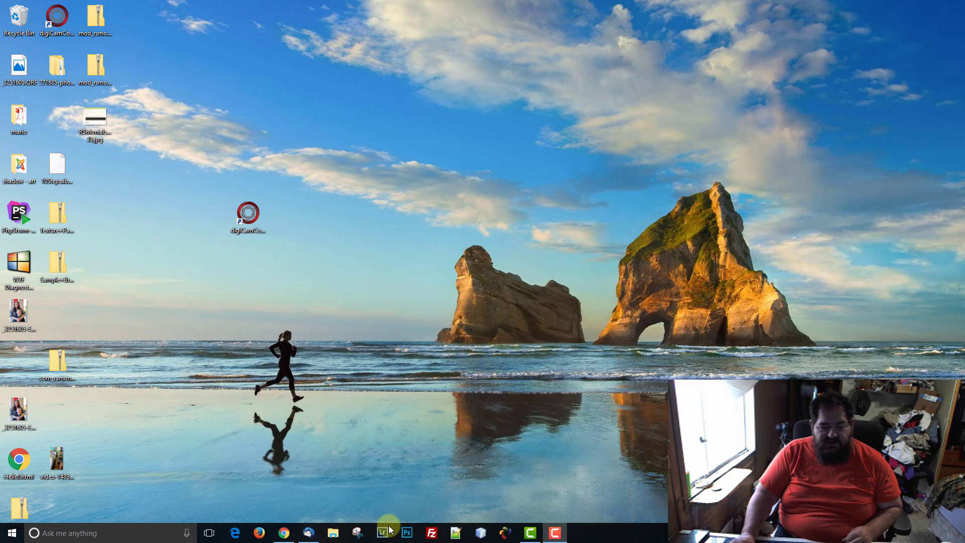
click(288, 537)
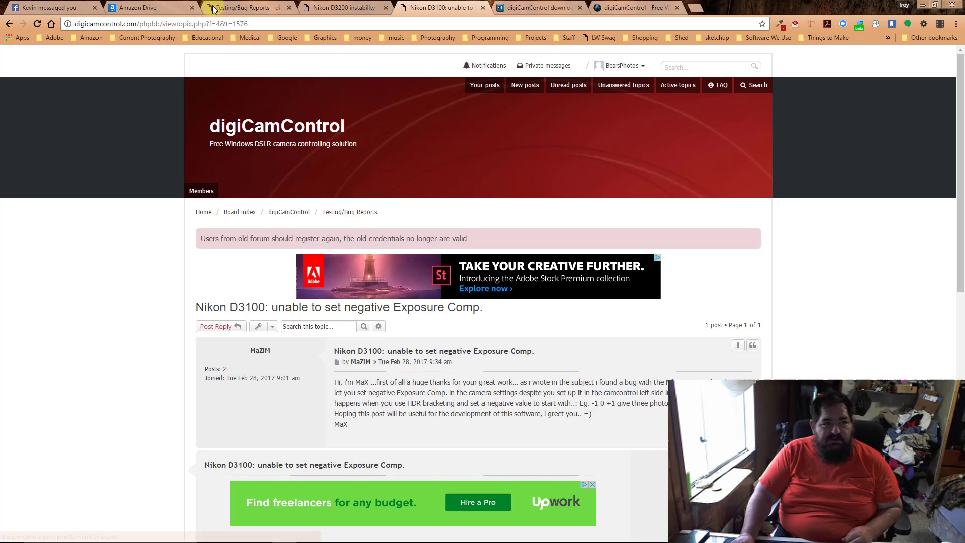
click(352, 8)
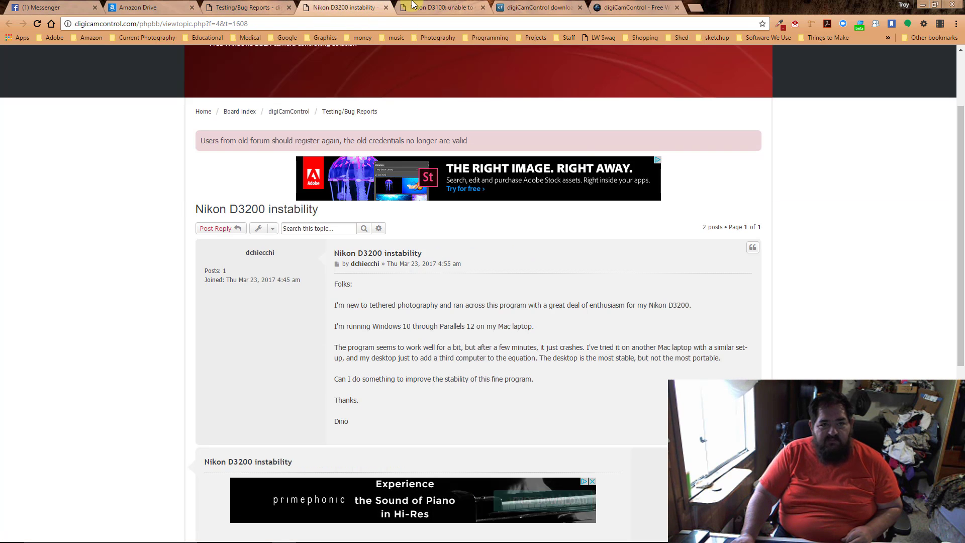
click(412, 4)
click(232, 116)
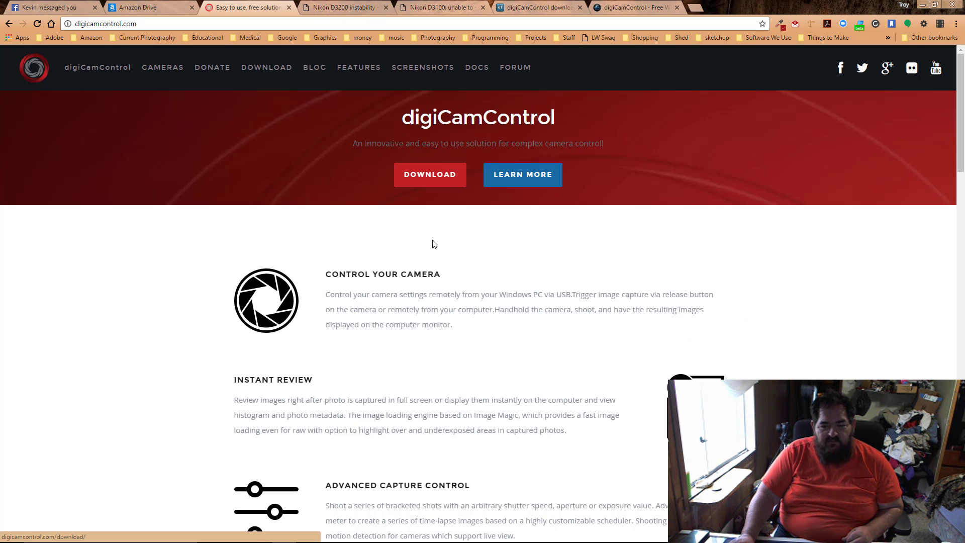
scroll(432, 243, down, 4)
scroll(434, 244, down, 4)
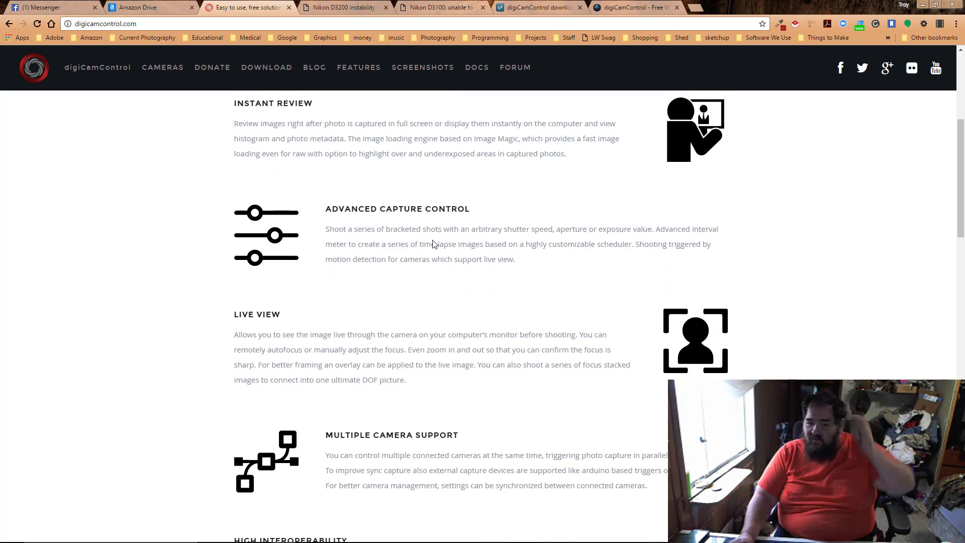
scroll(433, 240, down, 3)
scroll(433, 241, down, 8)
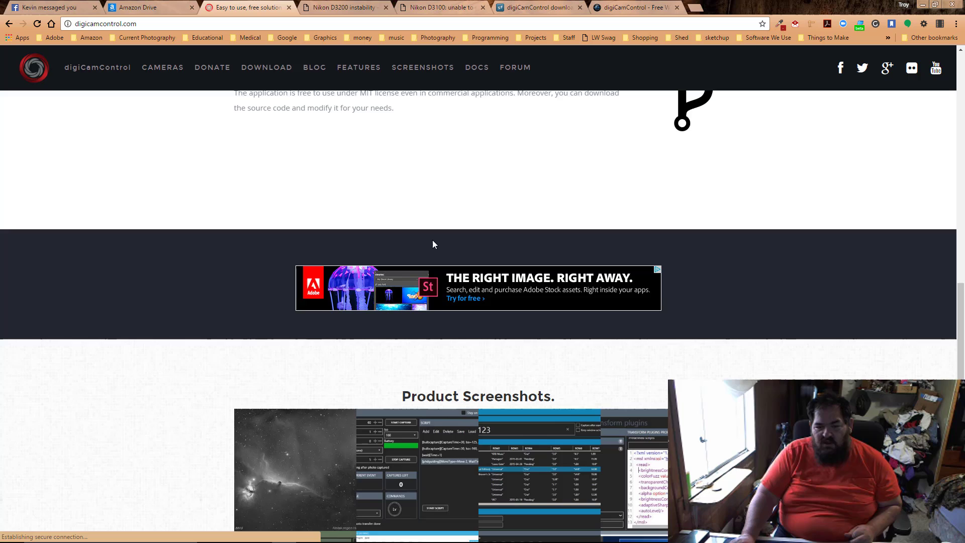
scroll(433, 244, down, 4)
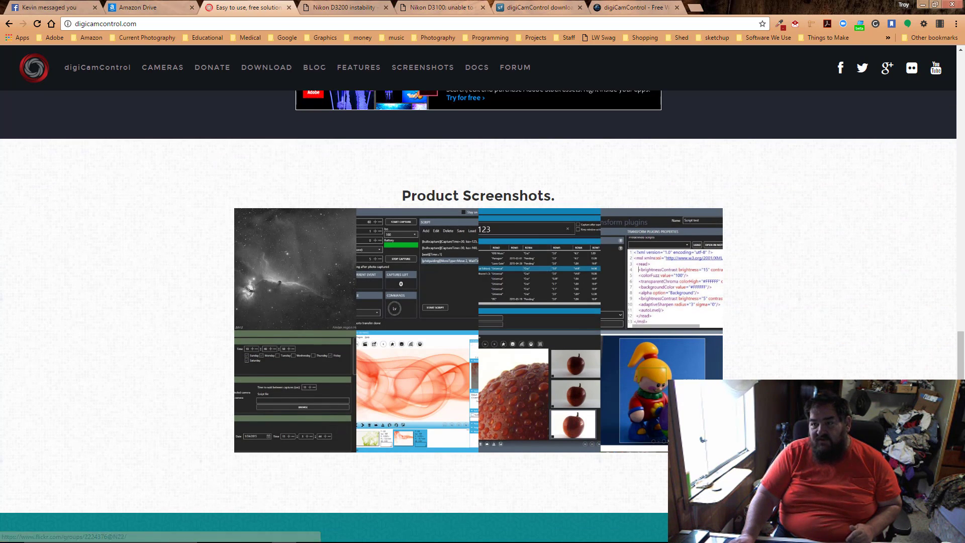
- Launch digiCamControl from the desktop and dismiss the Welcome - Support Us message
click(925, 4)
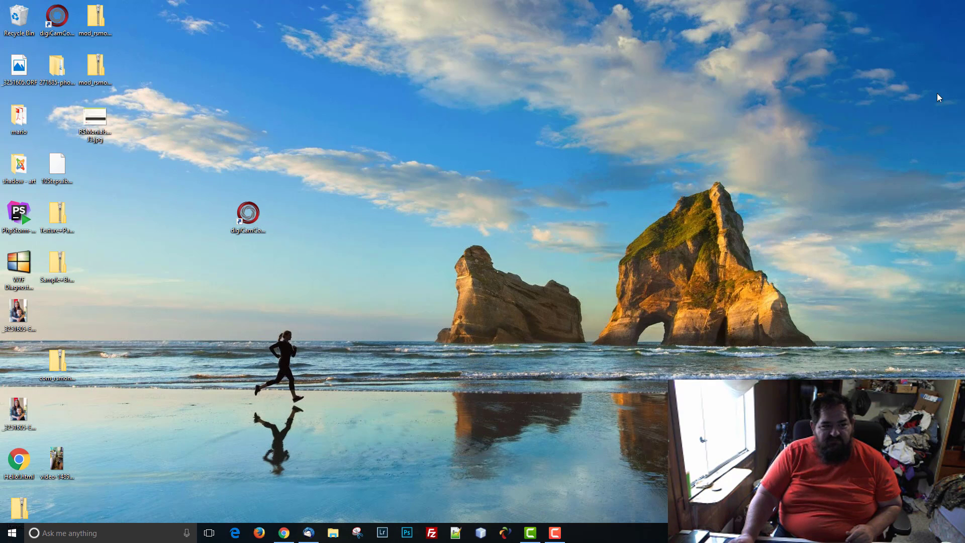
double_click(246, 217)
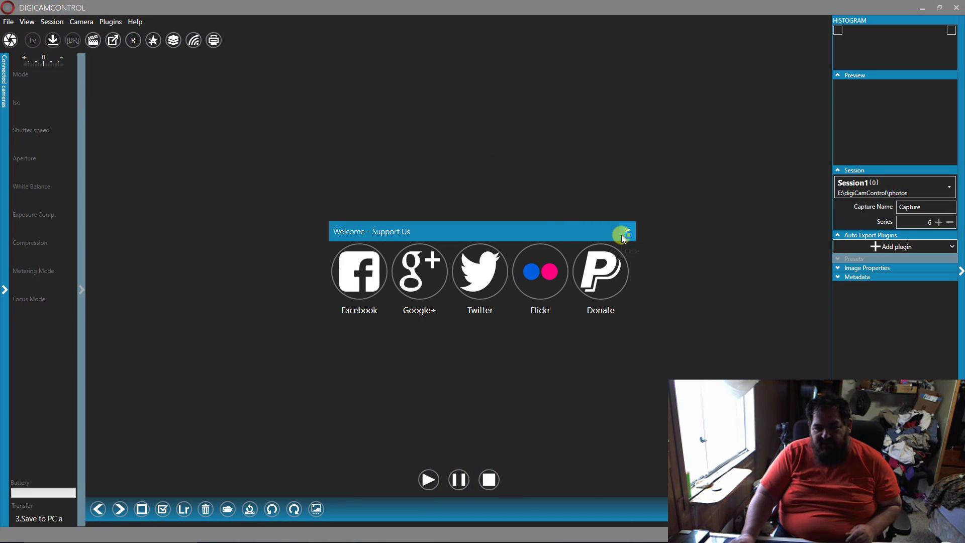
click(622, 234)
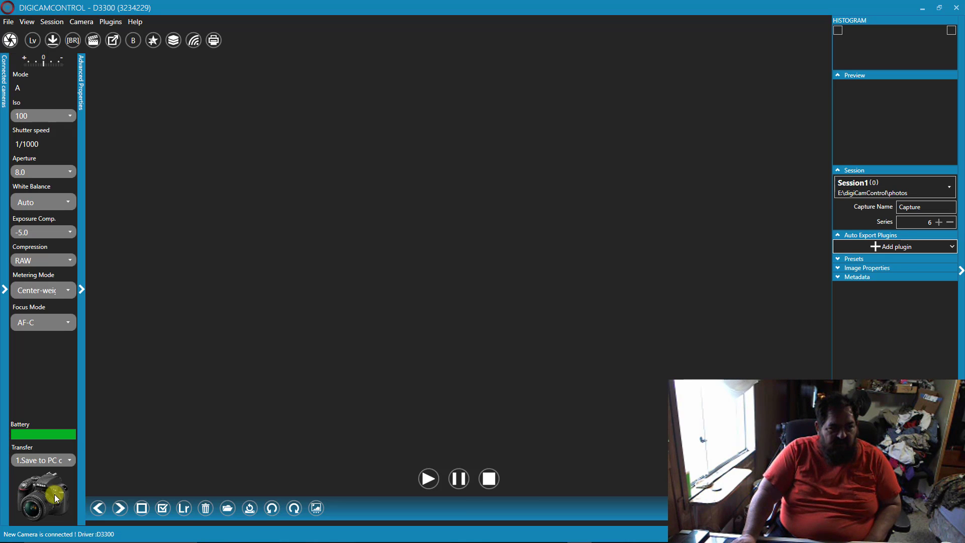
- Open live view and set exposure compensation to 0.0 and aperture to 11.0
click(30, 41)
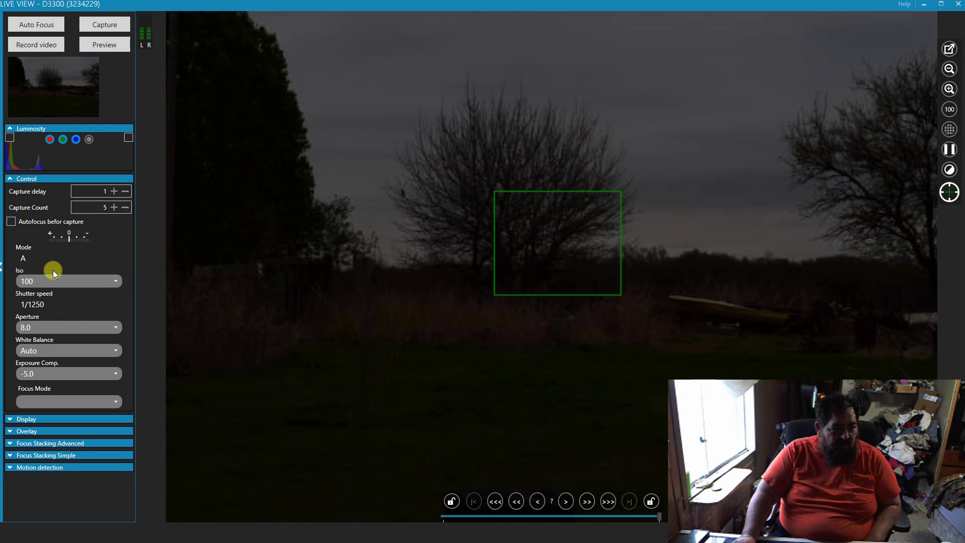
click(35, 370)
scroll(35, 298, down, 3)
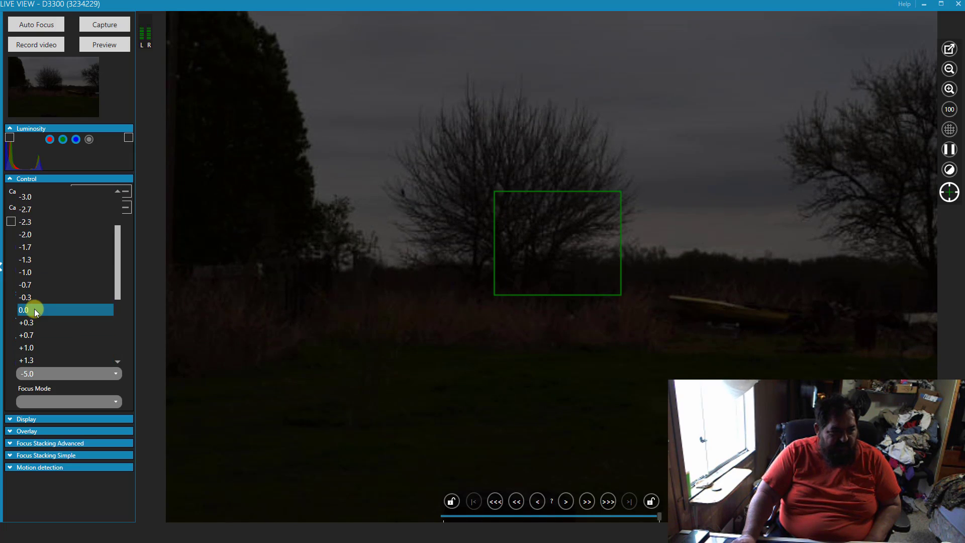
click(35, 309)
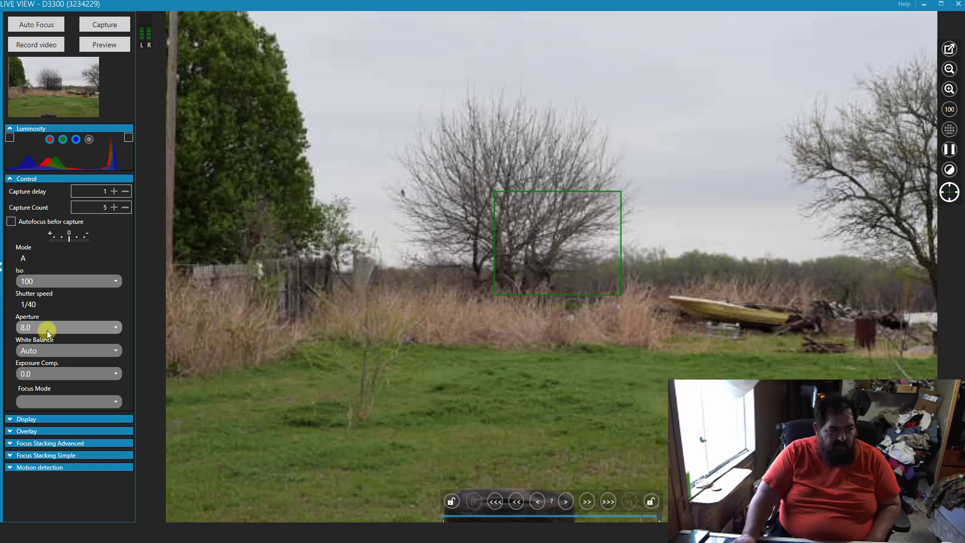
click(46, 330)
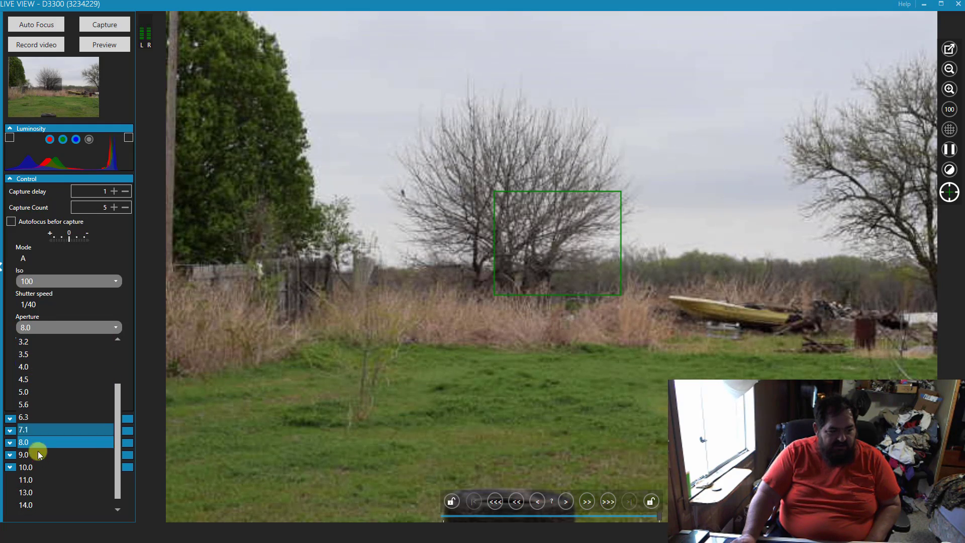
click(32, 481)
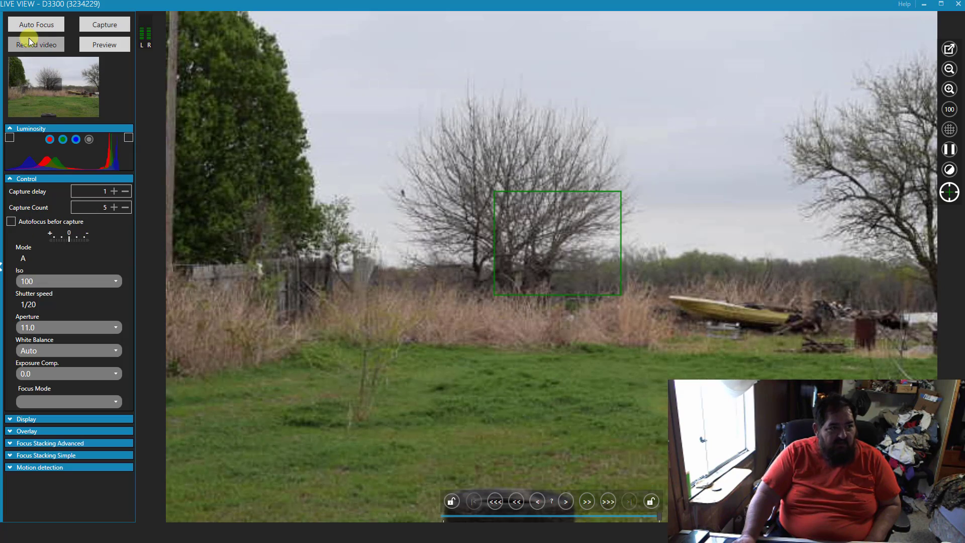
- Autofocus and move the focus area onto the yellow boat in the live image
click(47, 26)
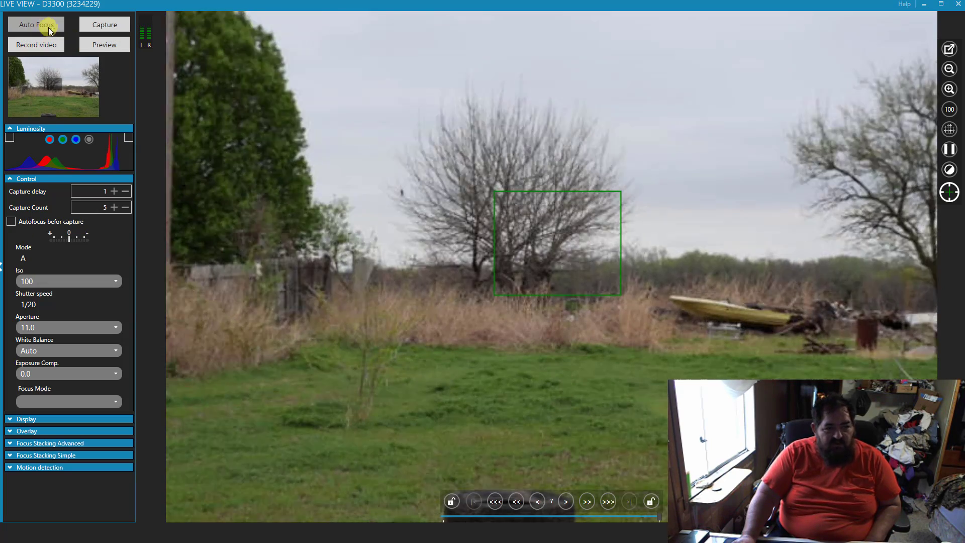
click(517, 229)
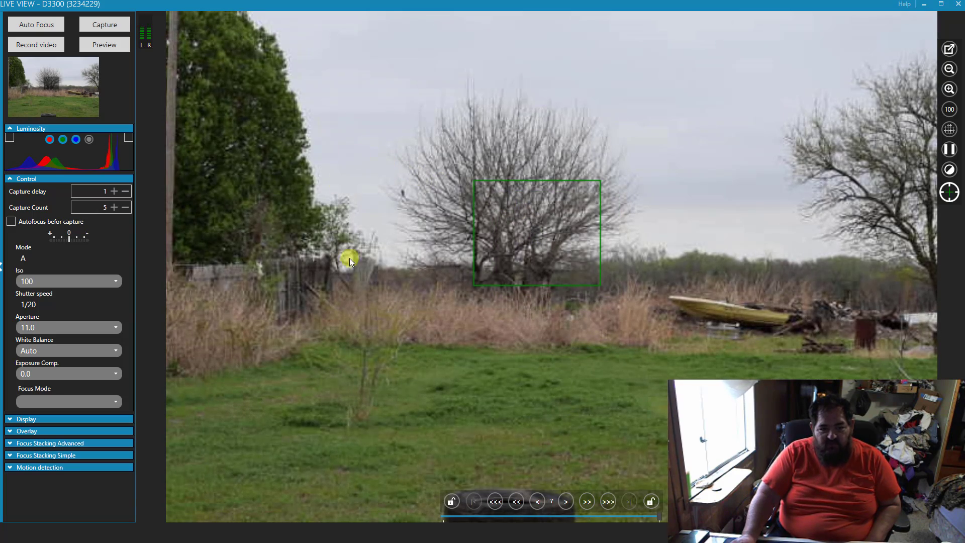
click(713, 308)
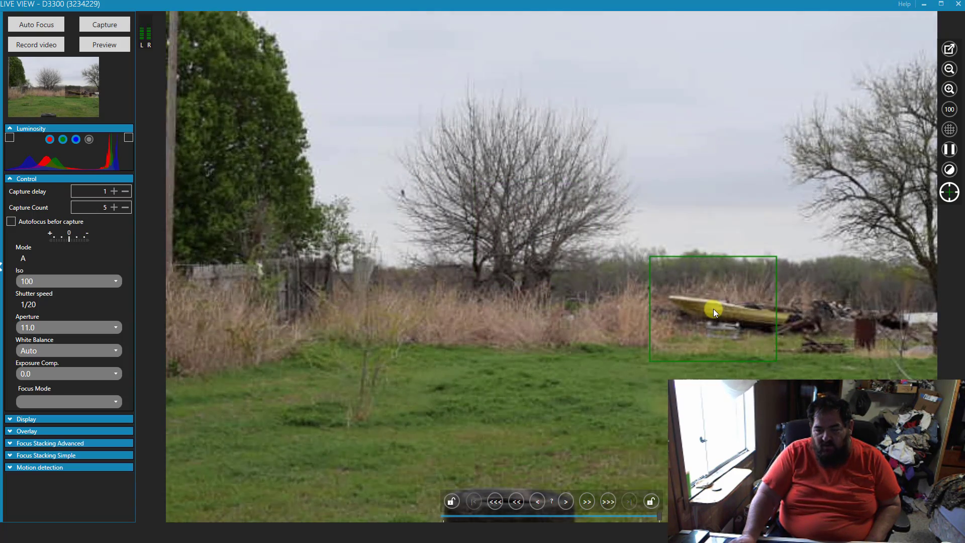
- Preview a still of the yard scene, then capture a photo from live view
click(120, 48)
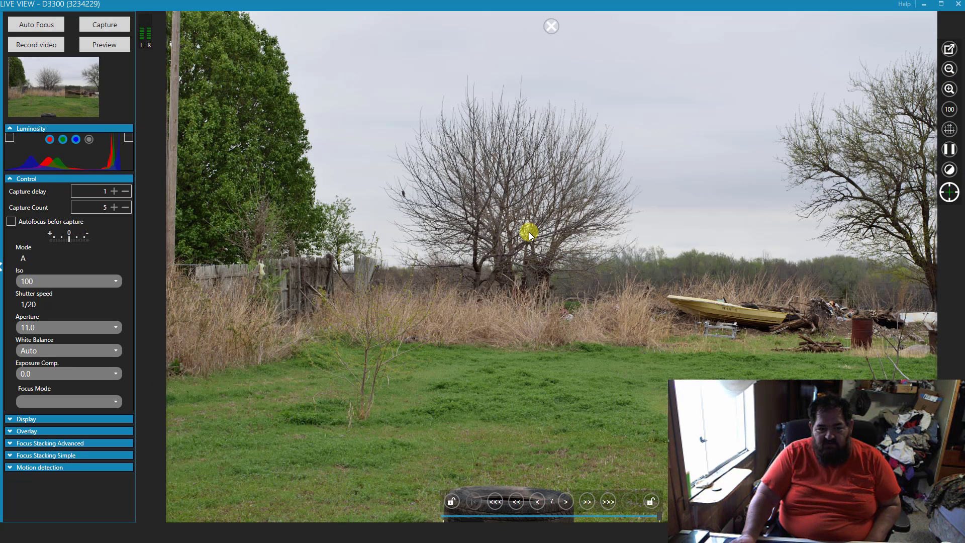
click(99, 32)
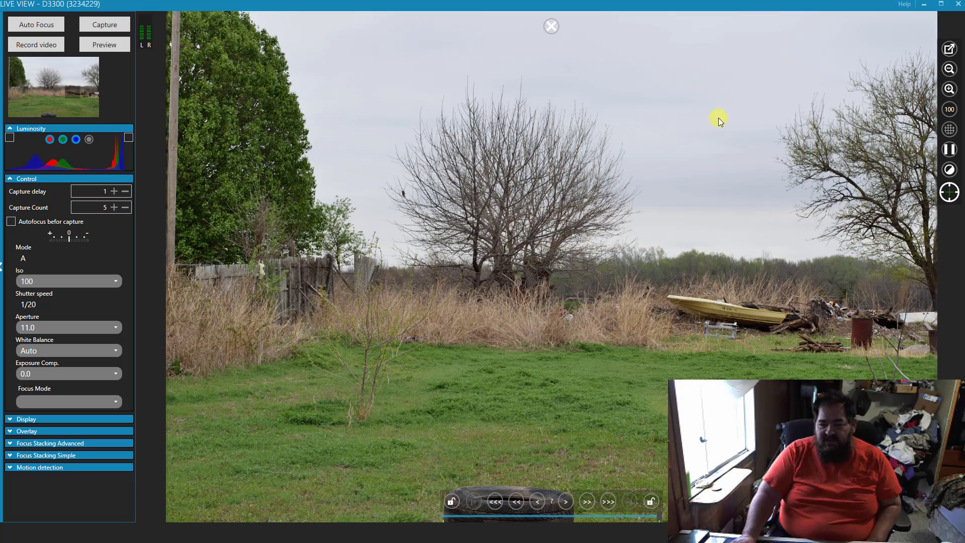
- Close live view and review the captured photos in the filmstrip
click(958, 4)
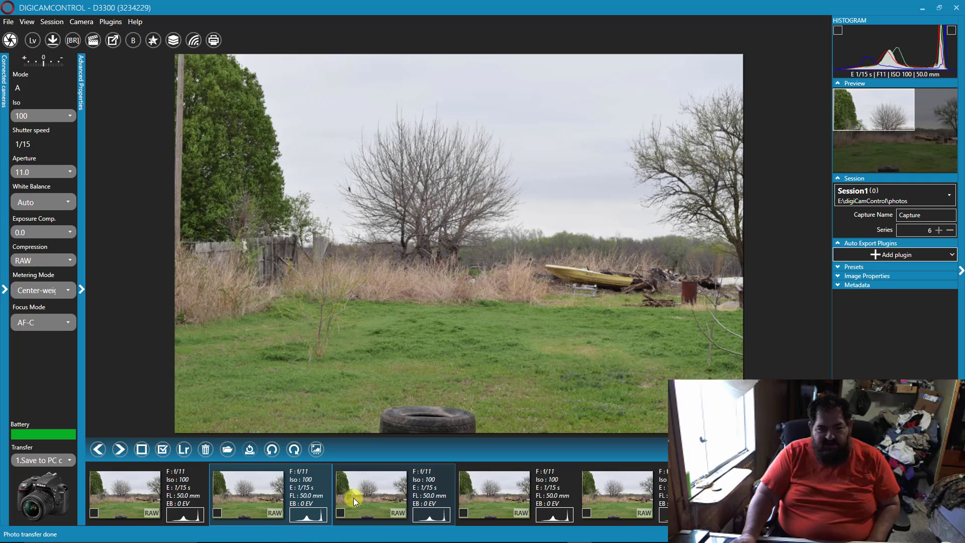
click(359, 494)
click(477, 492)
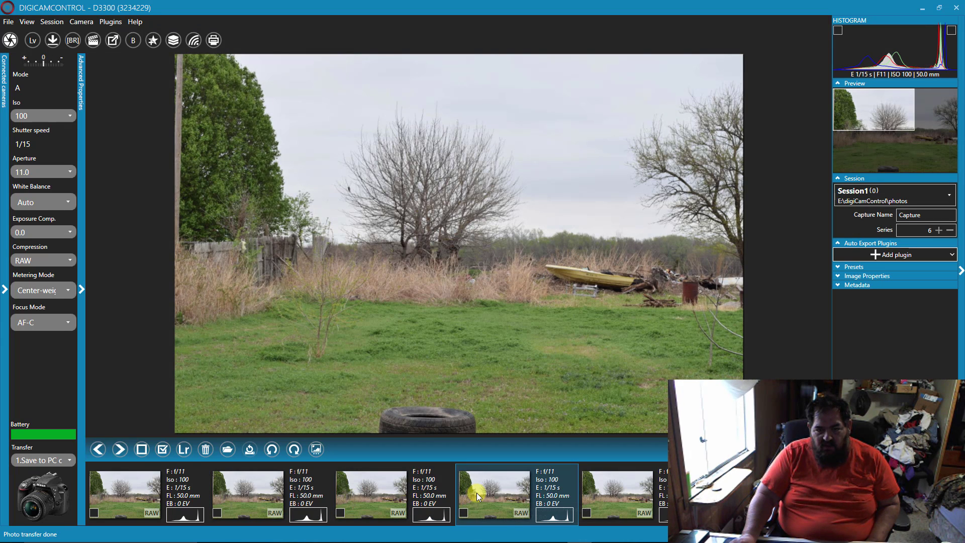
click(591, 494)
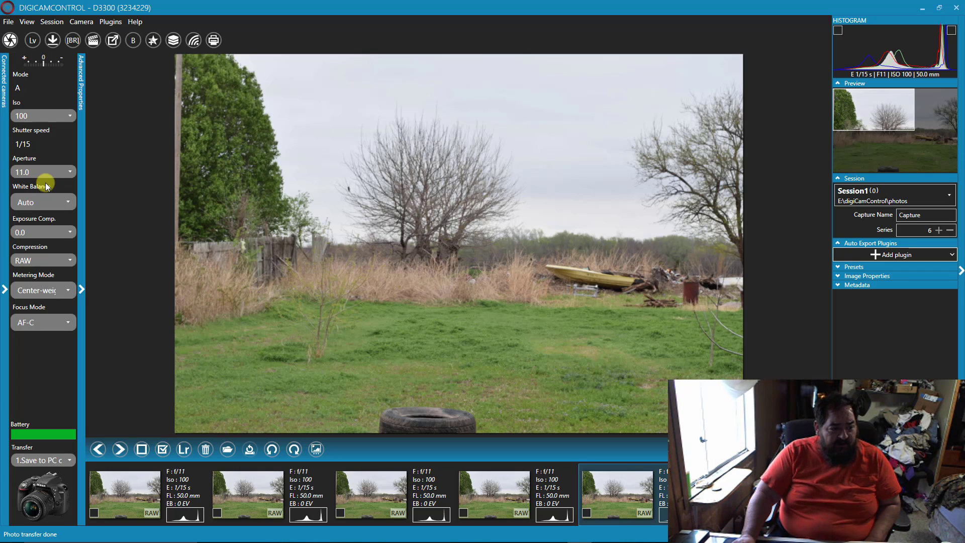
- Set exposure compensation to -1.0 and capture a new photo, keeping focus mode AF-C
click(48, 234)
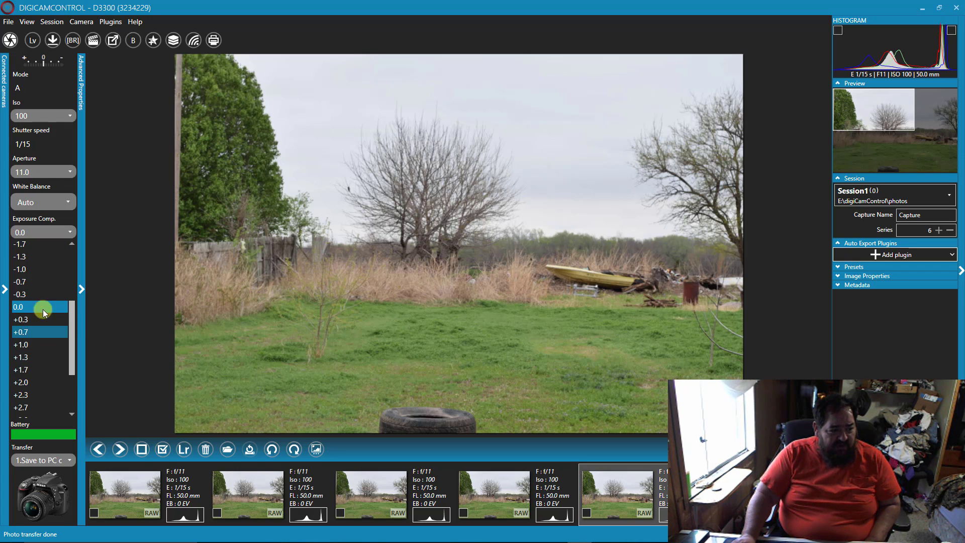
click(32, 270)
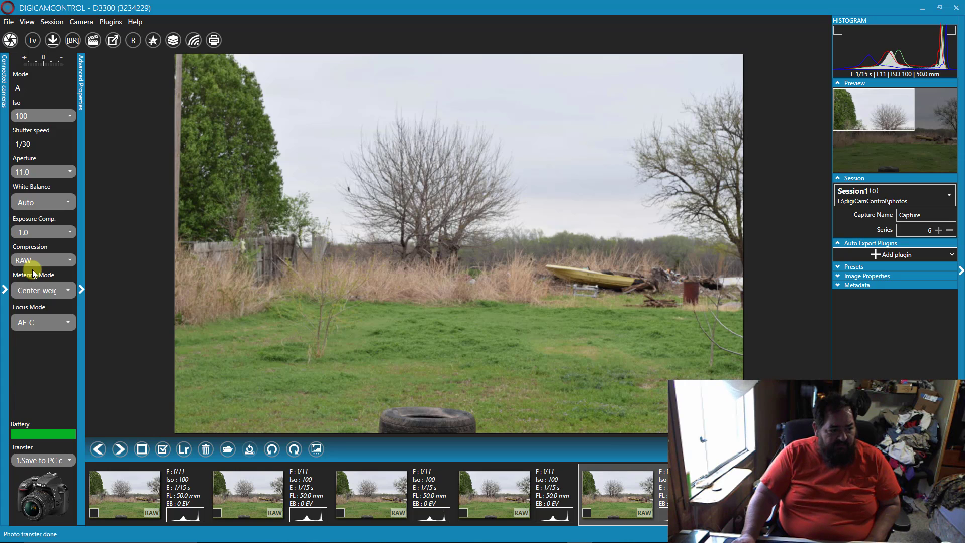
click(12, 46)
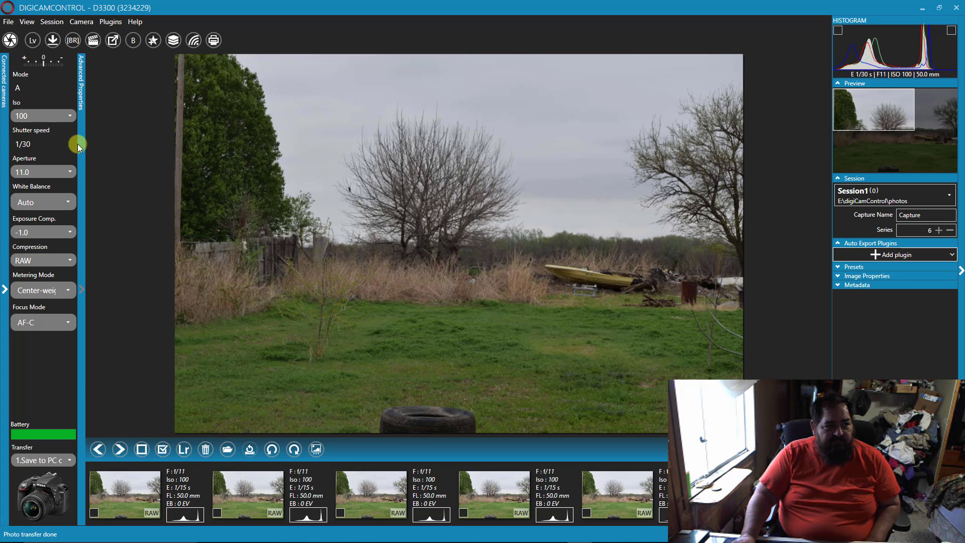
click(50, 322)
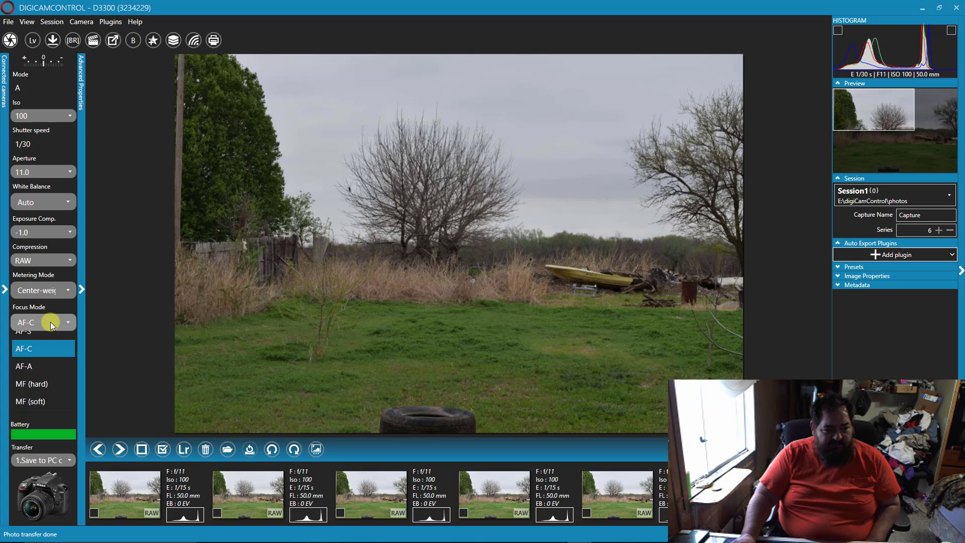
click(51, 321)
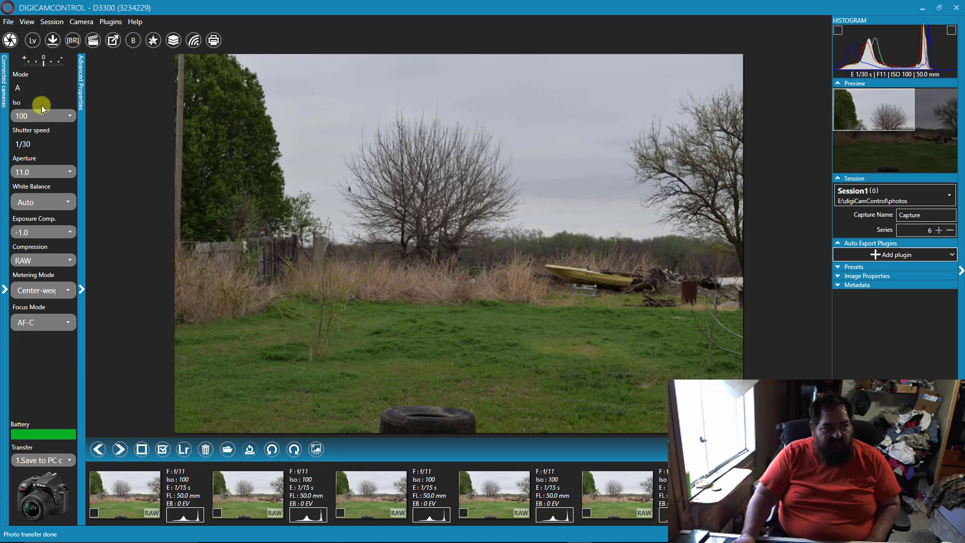
- Run a 5-shot exposure bracketing series from -3.0 to +3.0 EV and view the next bracketed frame
click(69, 41)
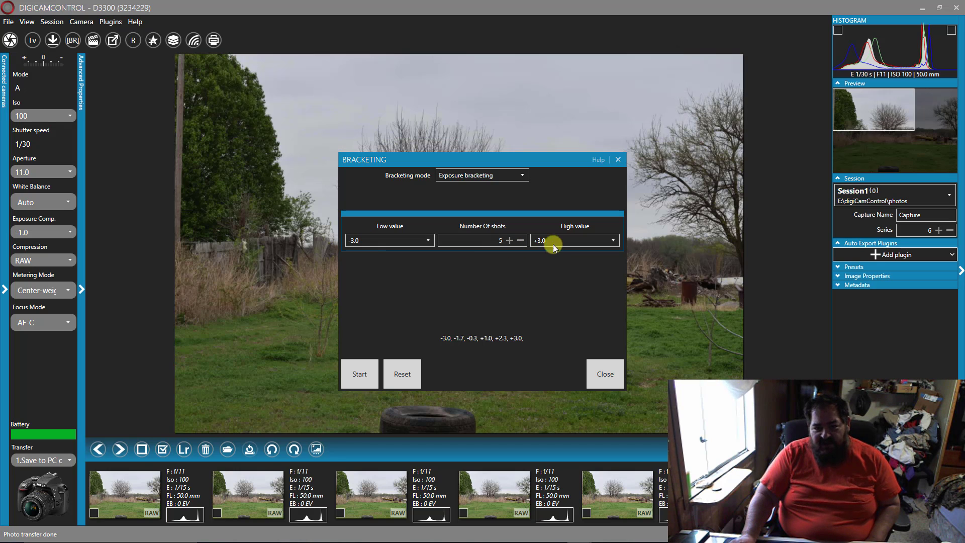
click(499, 174)
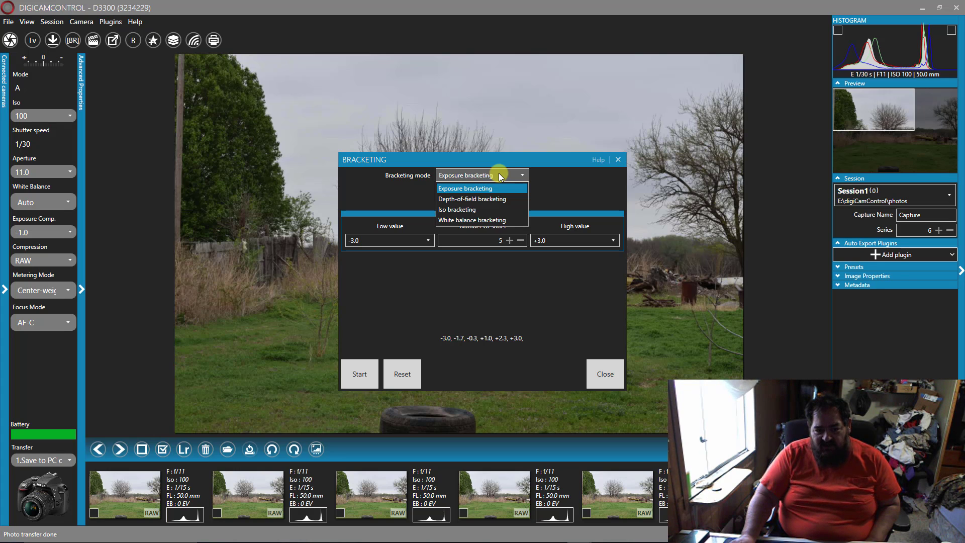
click(368, 364)
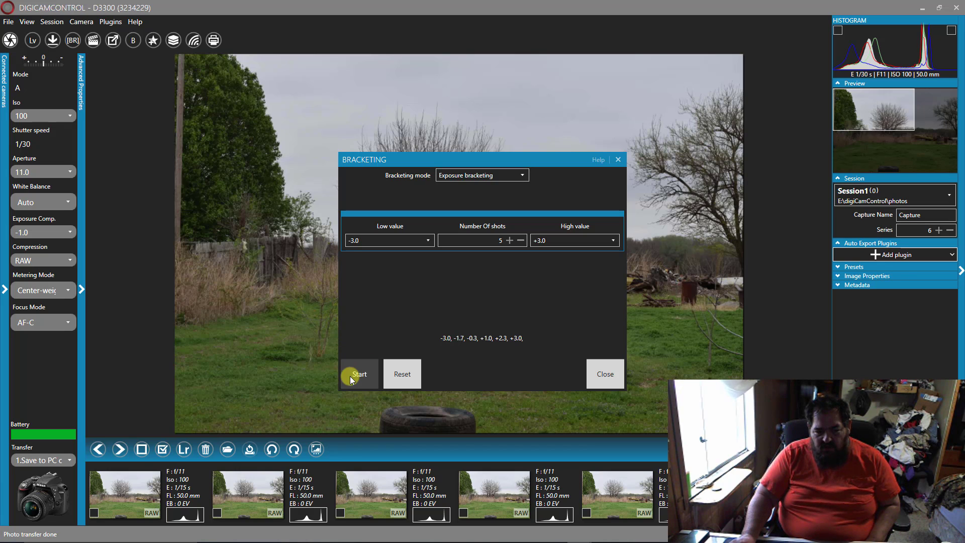
click(350, 376)
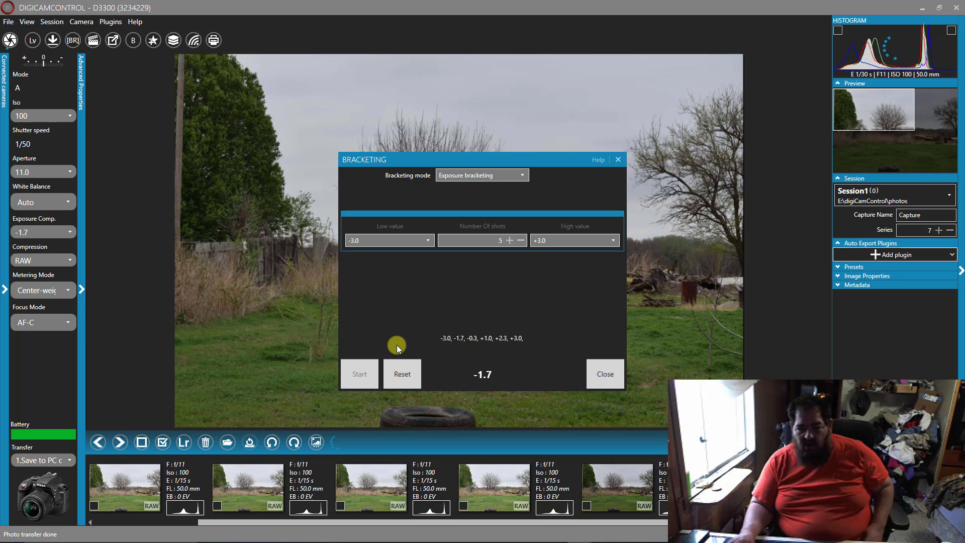
click(601, 383)
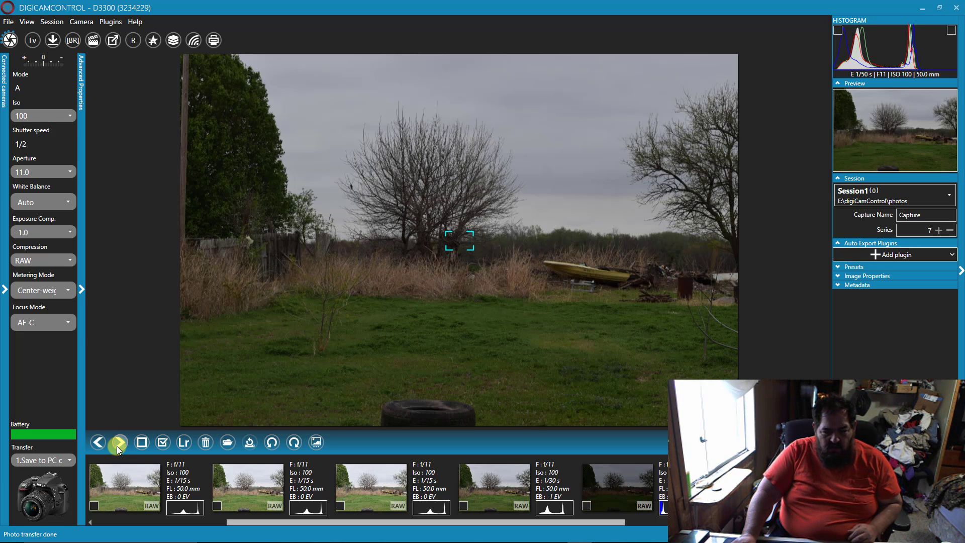
click(118, 443)
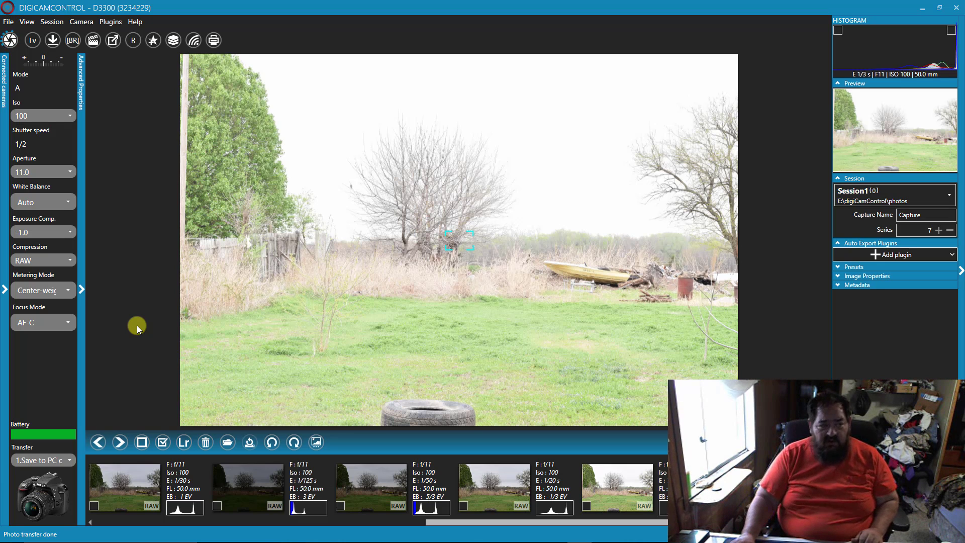
- Start a bulb series of 3 photos, 3-second capture time, 2 seconds between shots
click(154, 41)
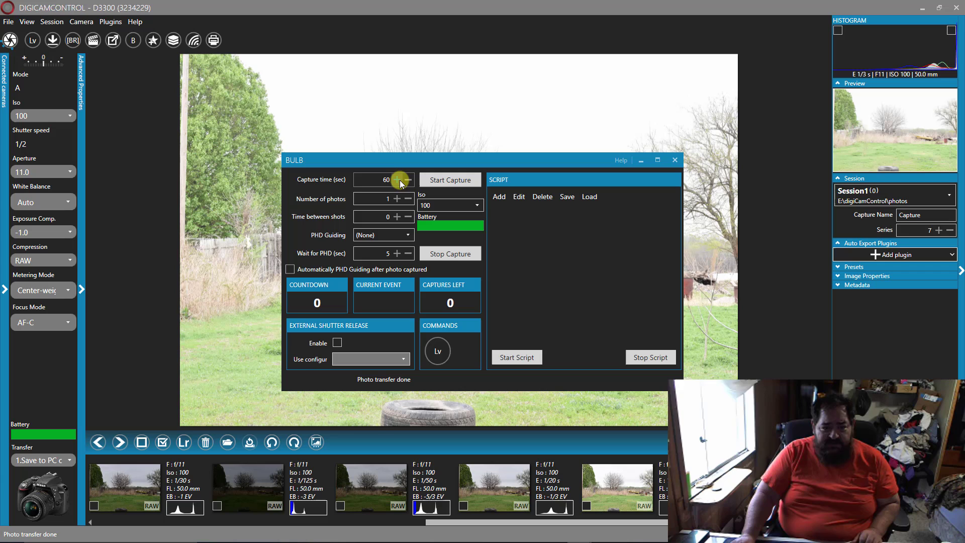
click(363, 182)
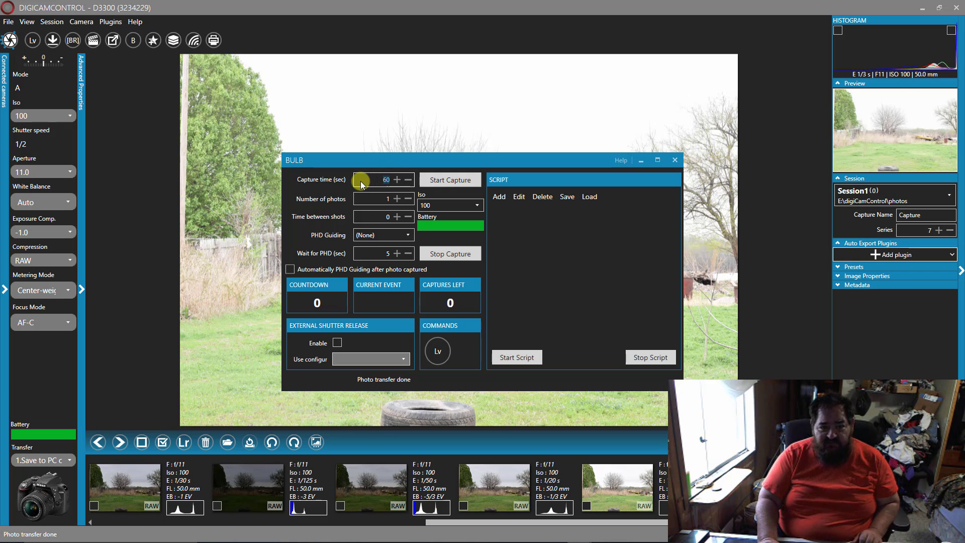
click(398, 198)
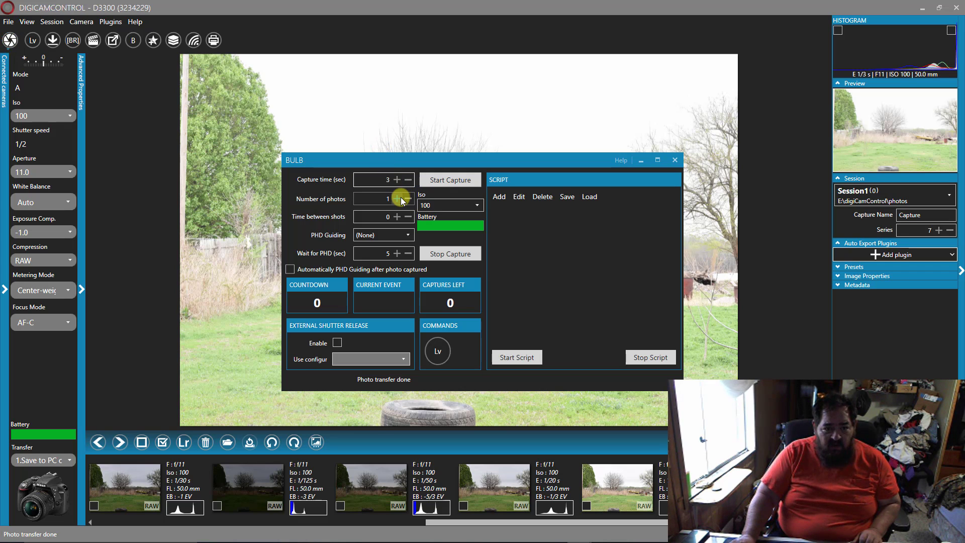
click(398, 198)
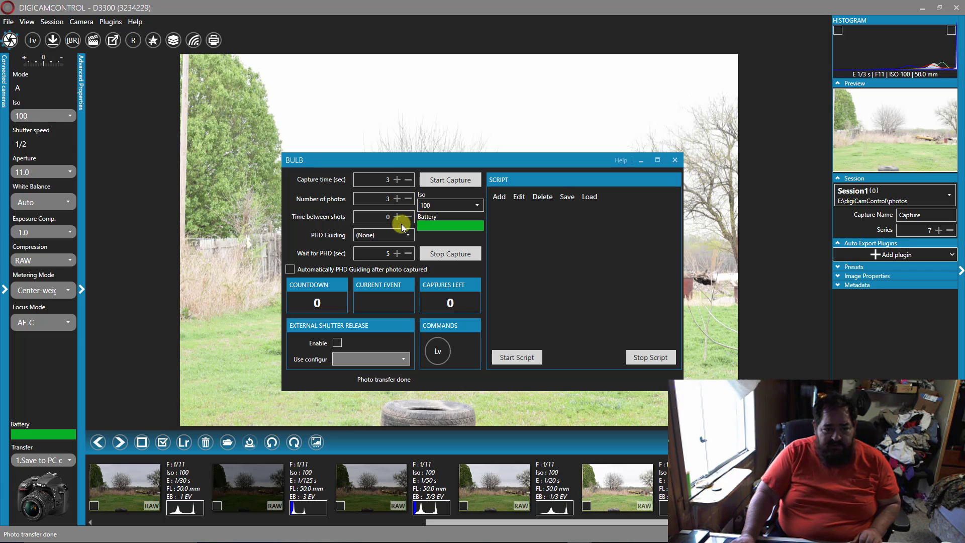
click(400, 220)
click(399, 220)
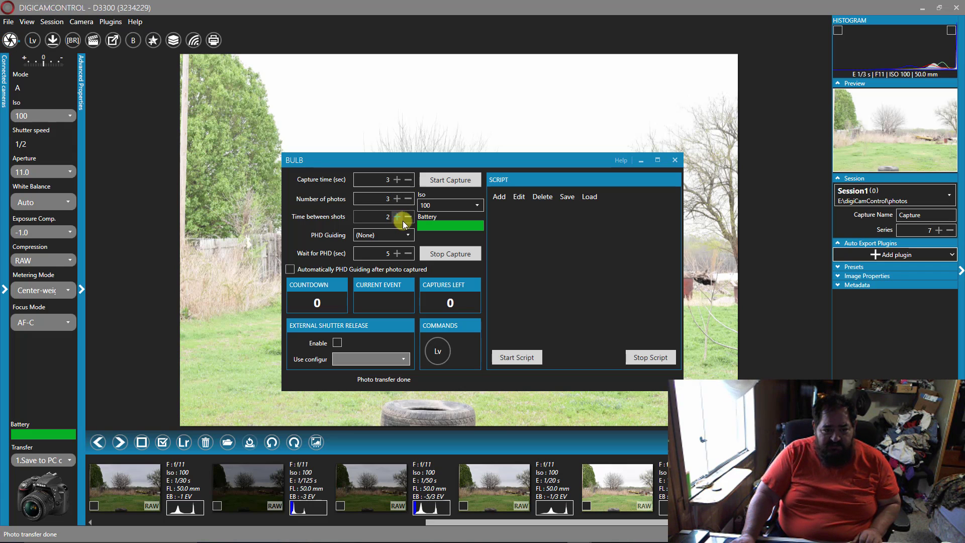
click(452, 180)
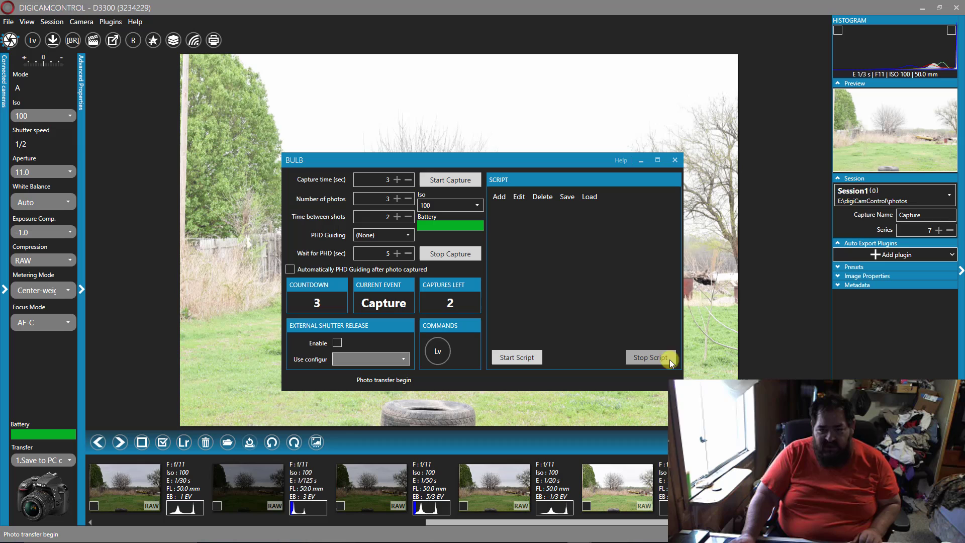
click(674, 160)
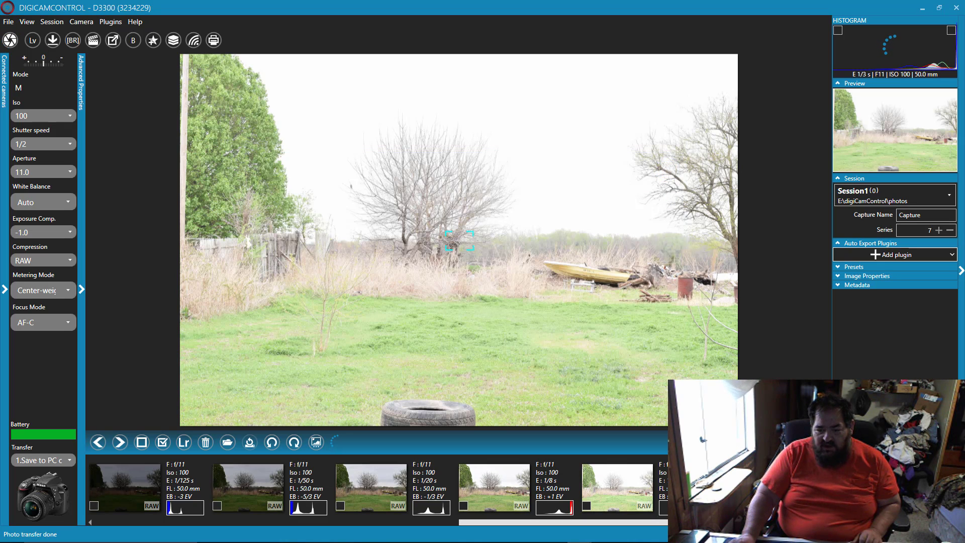